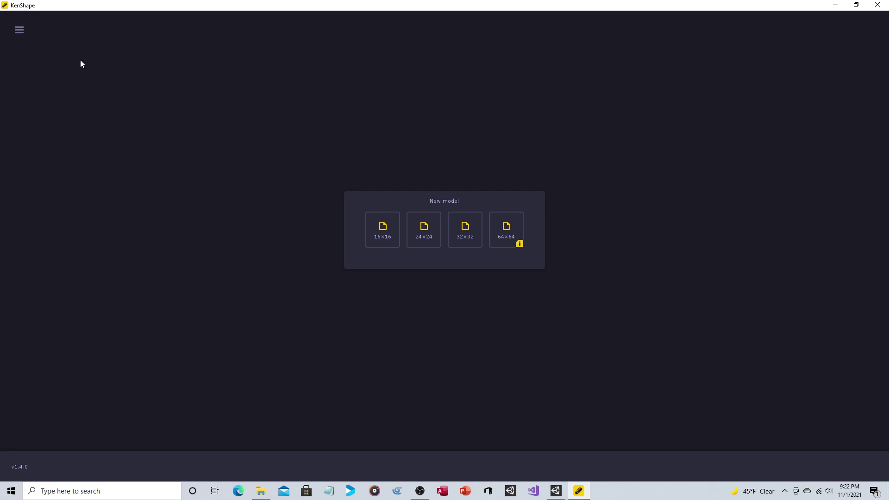
Open the existing floppy model.
click(20, 30)
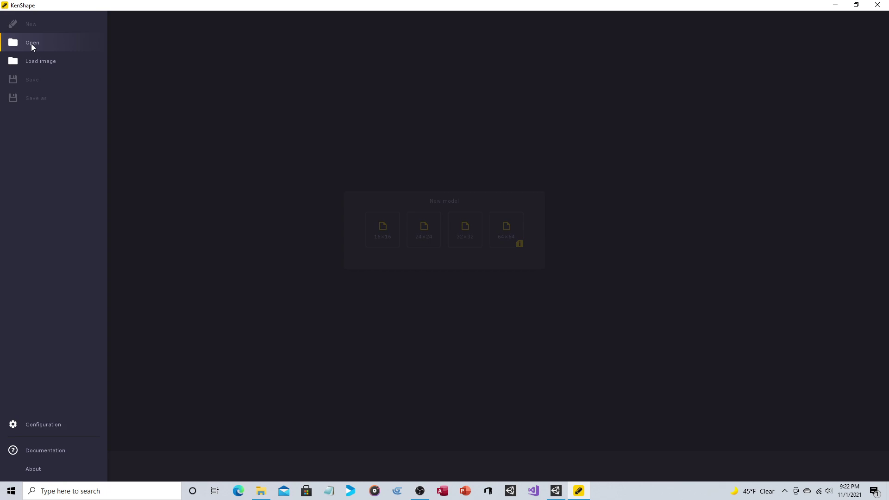
click(32, 44)
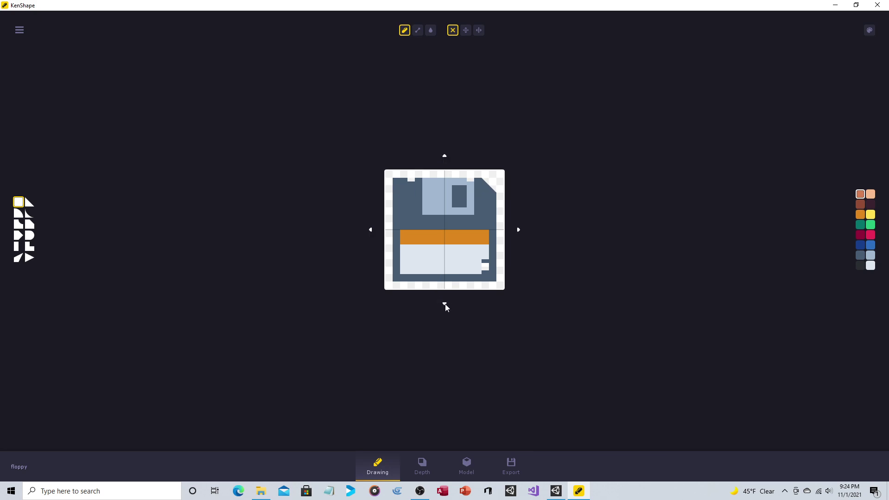
Shift the floppy drawing upward repeatedly on the canvas until it wraps around to its starting height.
click(444, 156)
click(444, 157)
click(444, 156)
click(444, 156)
click(444, 156)
click(445, 157)
click(445, 157)
click(445, 156)
click(444, 156)
click(445, 156)
click(444, 156)
Shift the floppy drawing leftward across the canvas until it wraps around to its centred starting position.
click(371, 230)
click(371, 230)
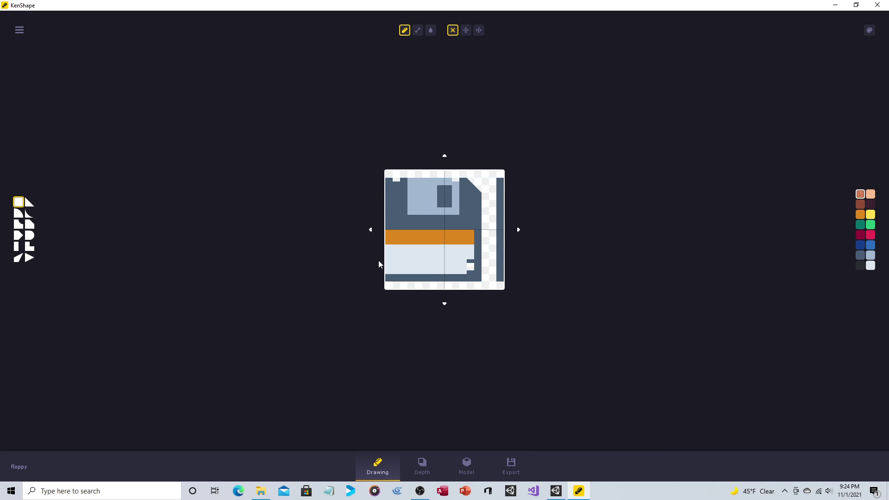
click(371, 230)
click(371, 230)
click(371, 230)
click(371, 230)
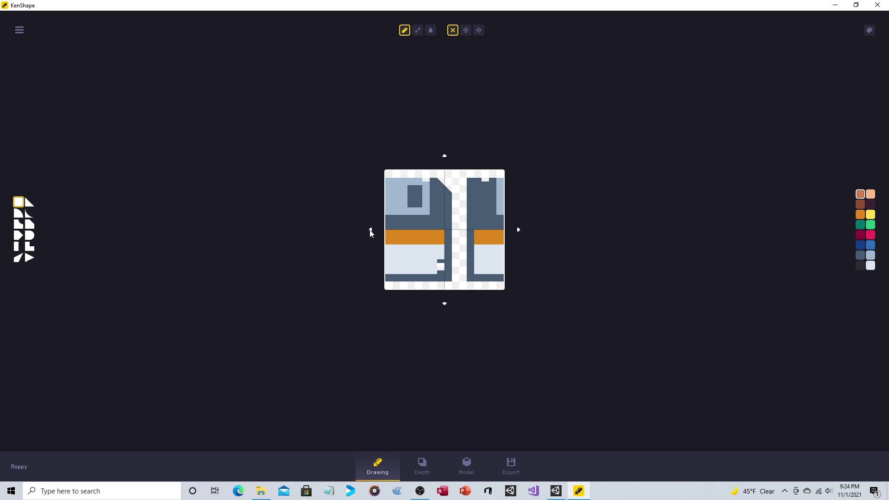
click(371, 230)
click(371, 230)
click(371, 230)
click(371, 230)
click(371, 230)
click(371, 230)
click(371, 230)
click(370, 230)
click(371, 230)
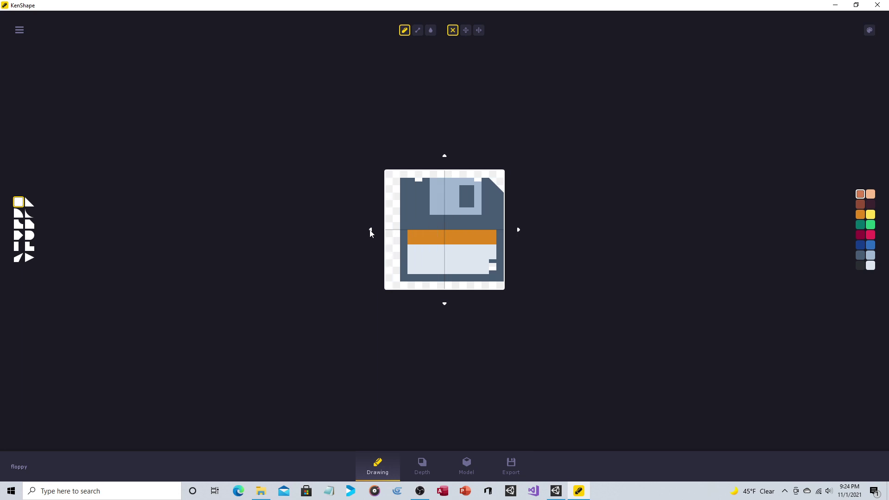
click(371, 230)
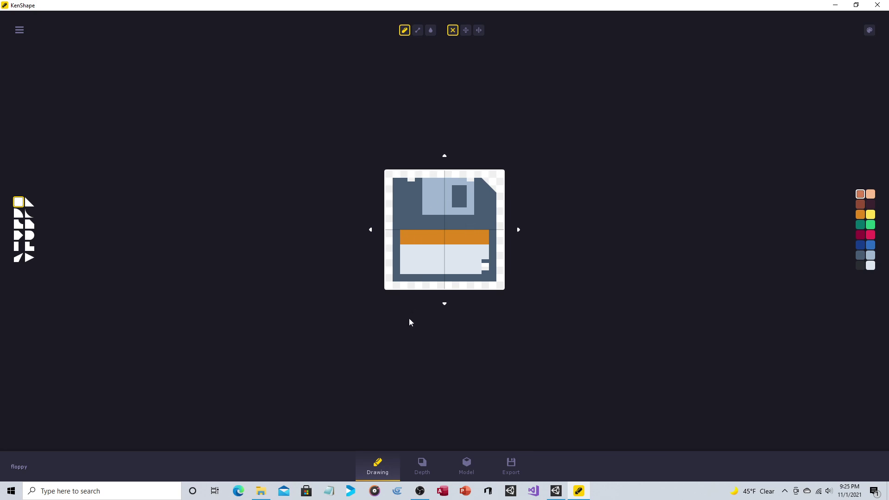
Review the floppy's depth map and examine the resulting 3D model from several angles.
click(422, 464)
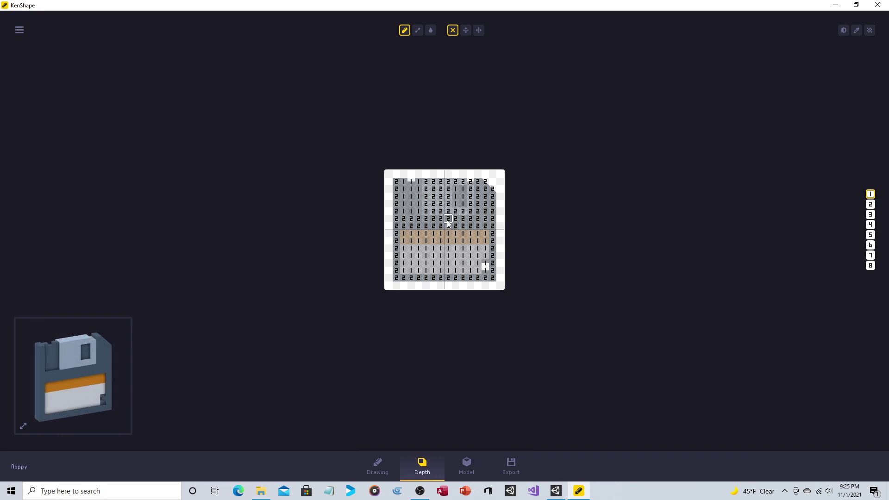
click(468, 462)
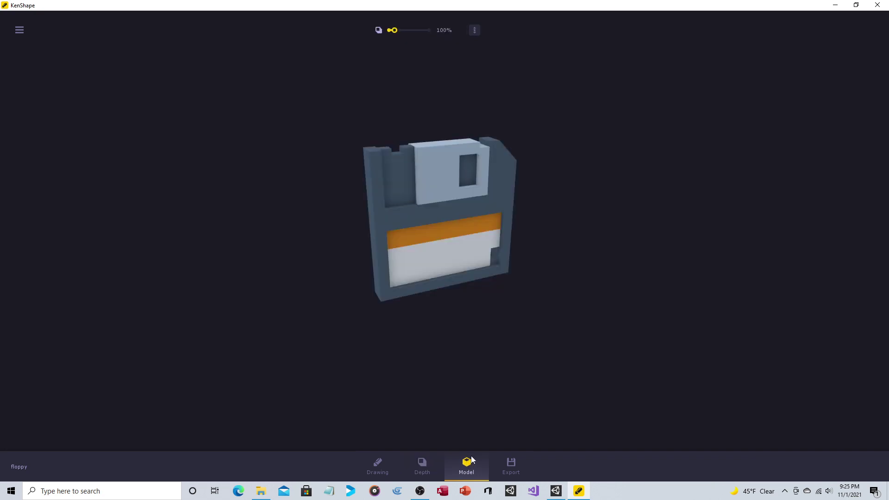
drag(427, 209, 467, 172)
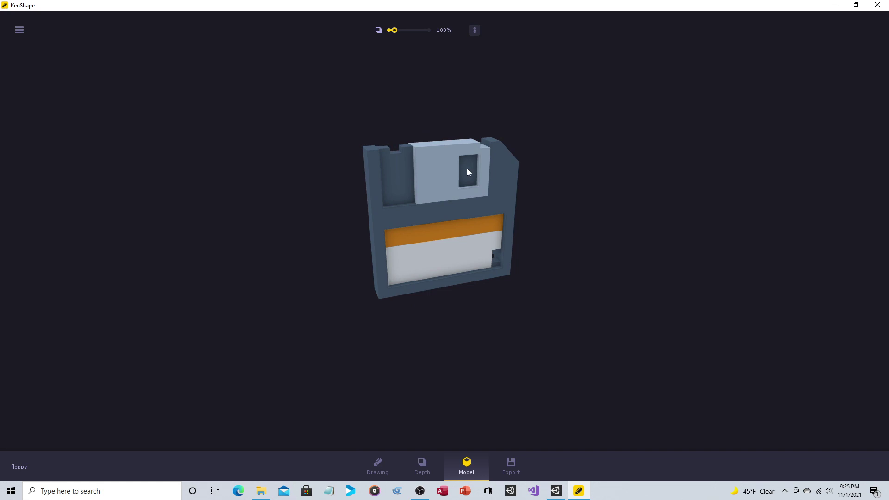
drag(438, 172, 524, 196)
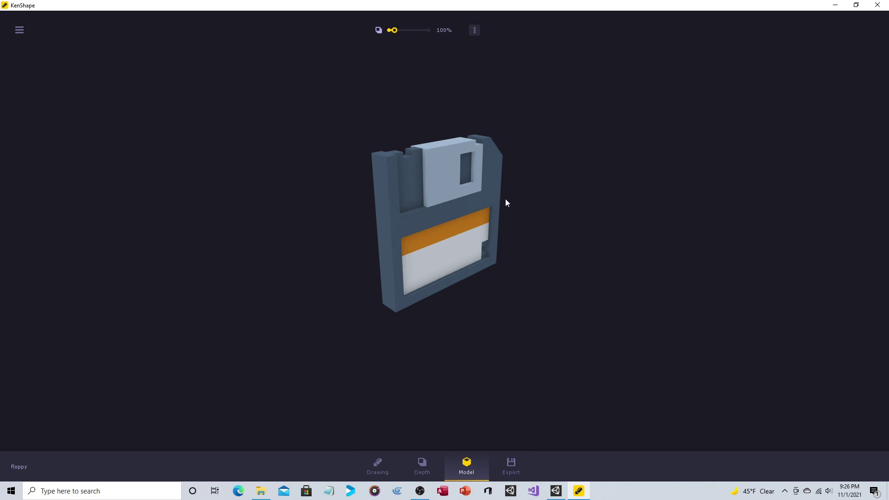
drag(497, 193, 482, 214)
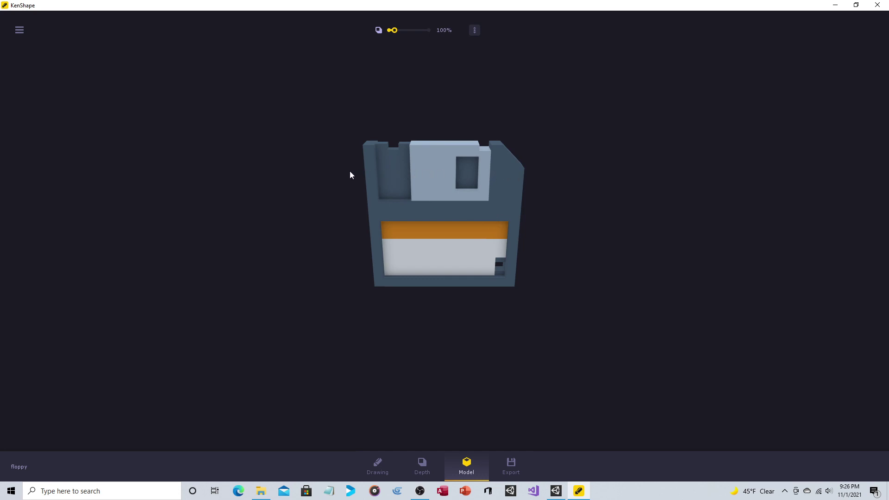
drag(478, 189, 493, 216)
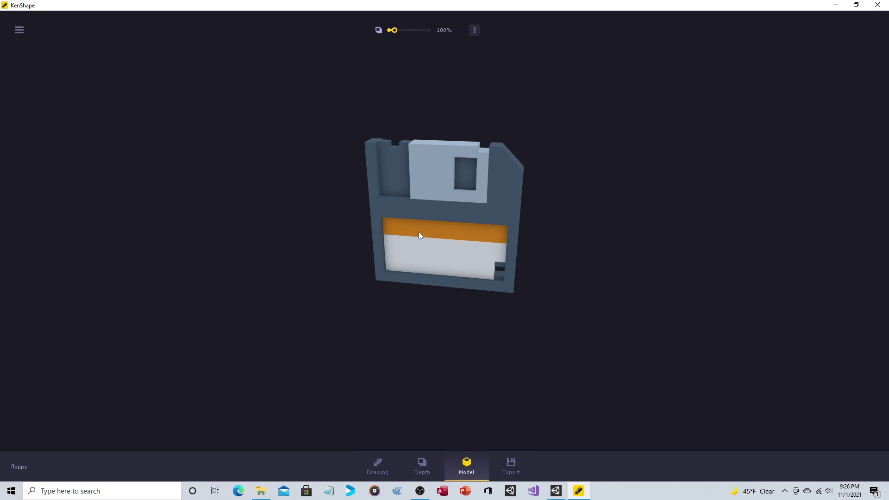
drag(421, 226, 465, 225)
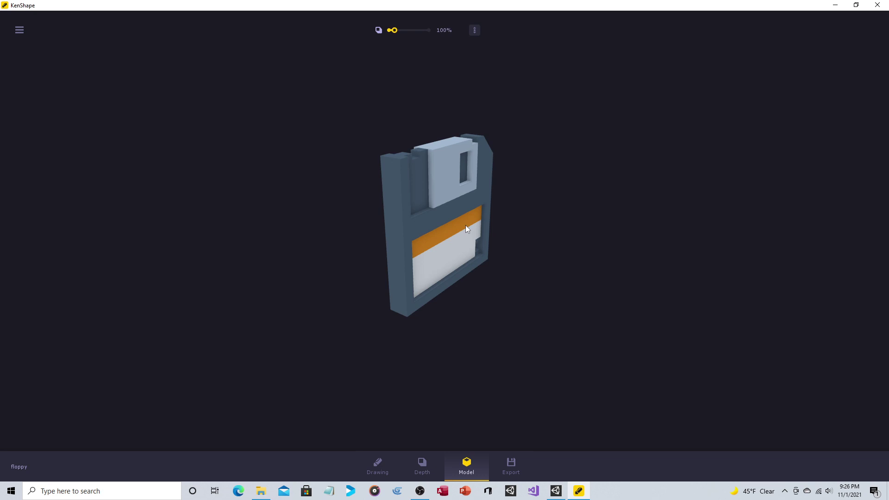
Toggle the 3D model's back between flat and mirrored relief, inspecting its sides, and leave the back flat.
click(475, 30)
drag(488, 176, 536, 181)
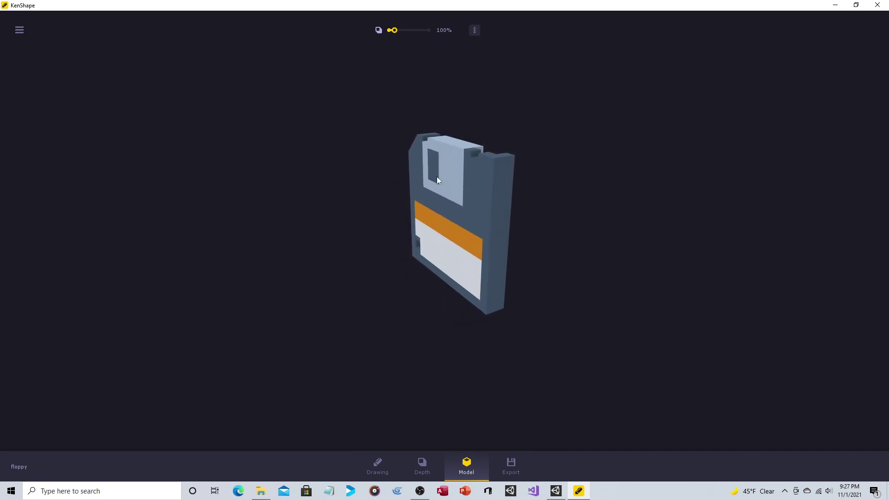
drag(516, 226, 464, 219)
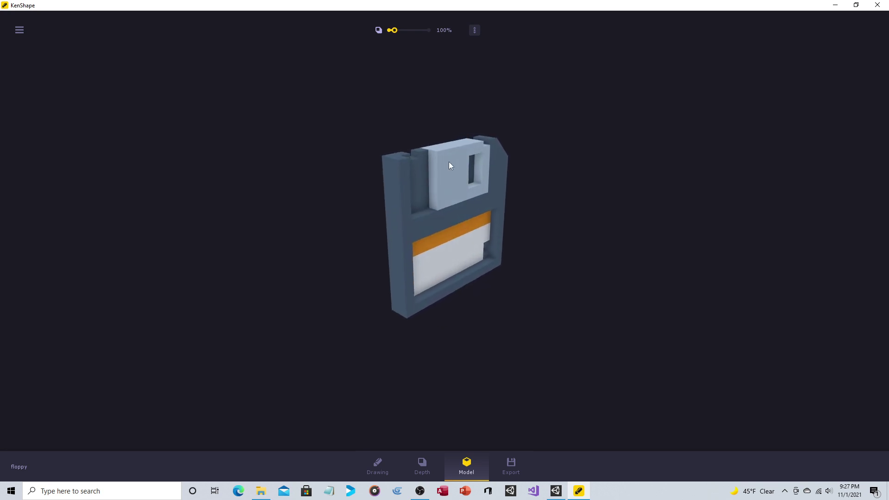
click(475, 31)
drag(483, 281, 512, 232)
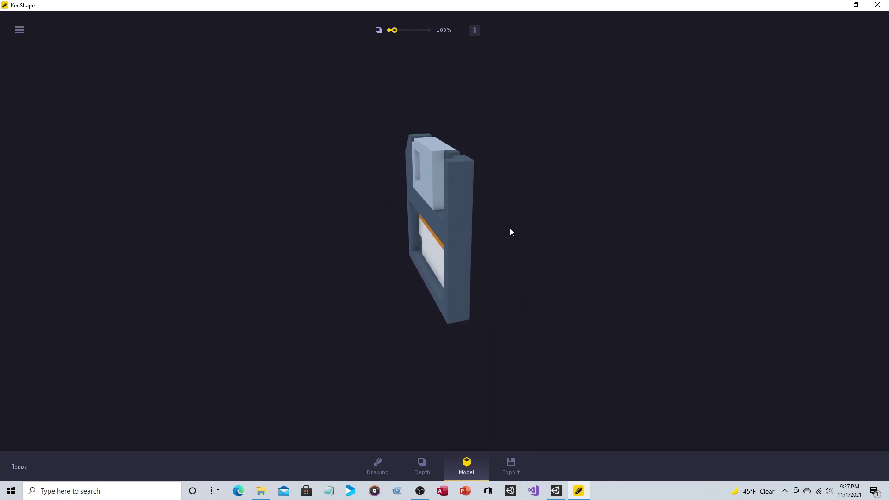
click(474, 31)
mouse_move(544, 148)
mouse_down()
mouse_move(482, 149)
mouse_move(546, 158)
mouse_up()
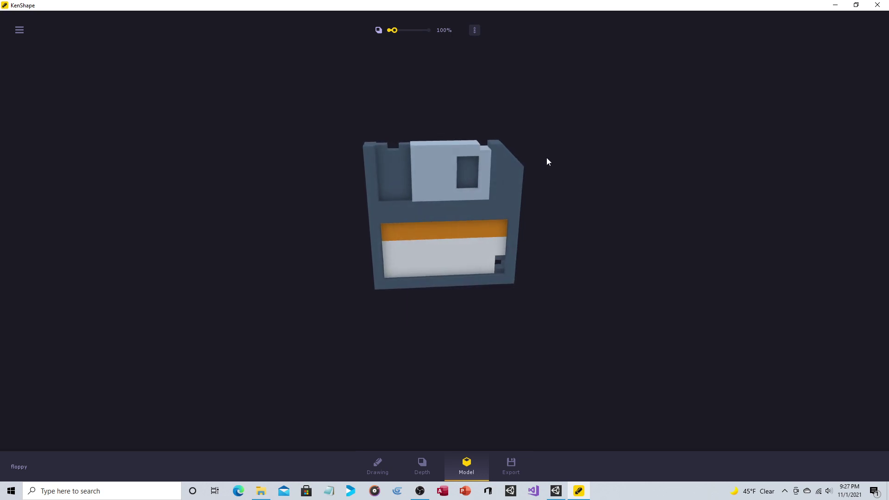
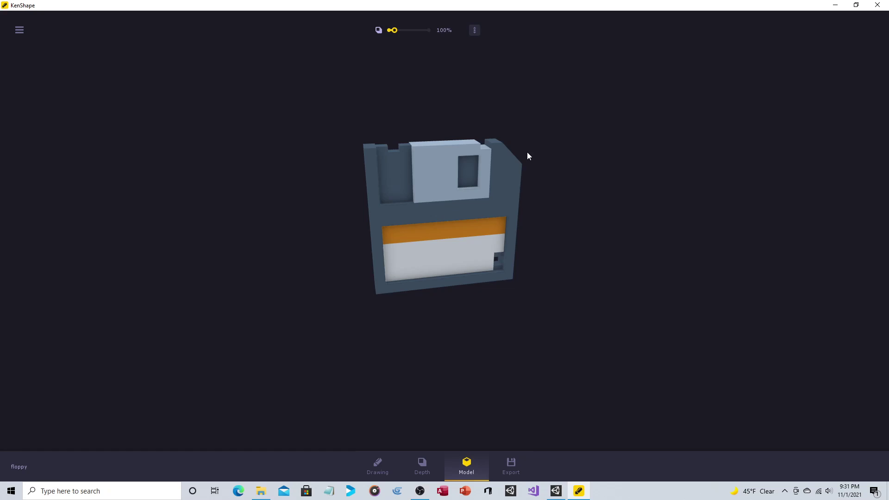
Compare the floppy's depth values with its 3D model seen from front and back, and return to the depth map.
click(412, 467)
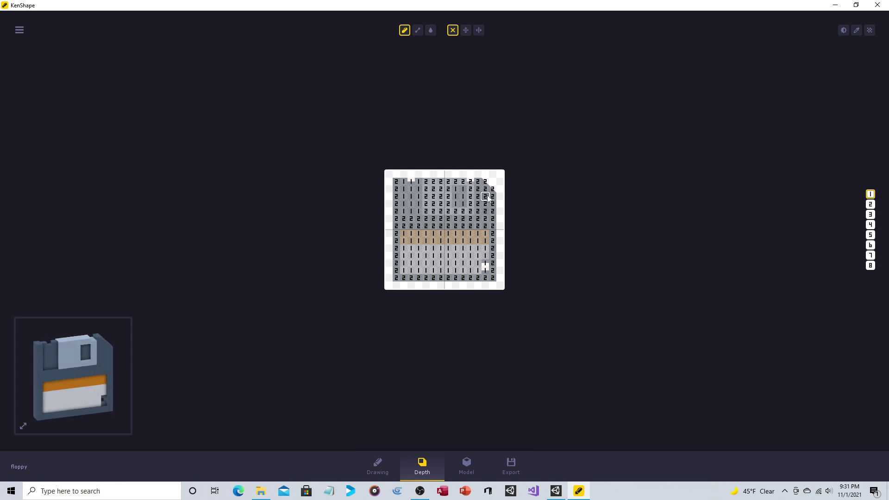
click(468, 472)
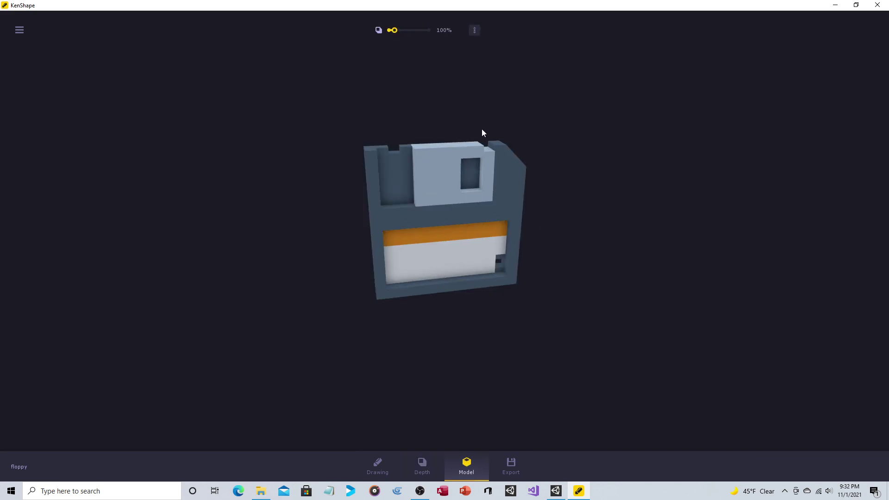
drag(471, 140, 531, 139)
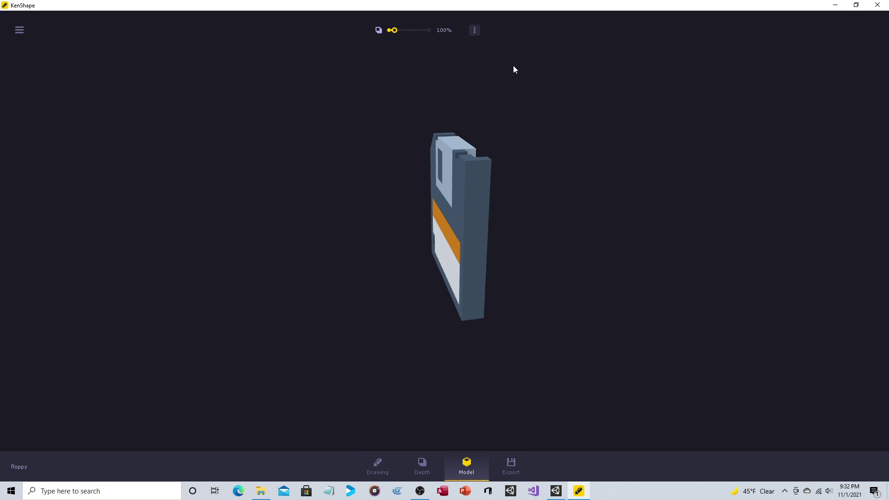
drag(516, 122, 452, 127)
drag(501, 155, 540, 133)
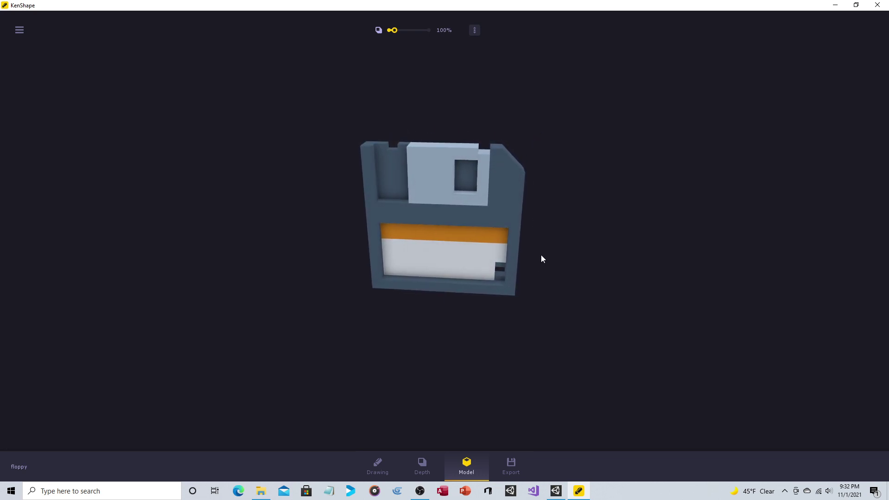
click(422, 465)
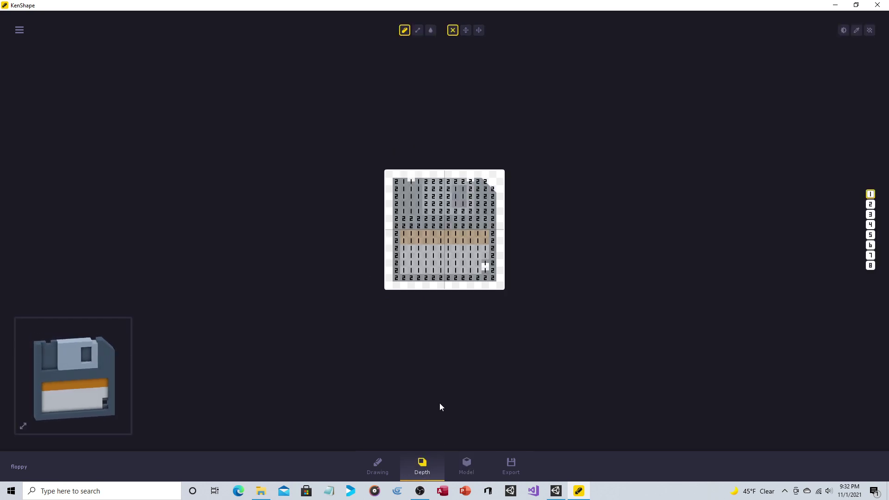